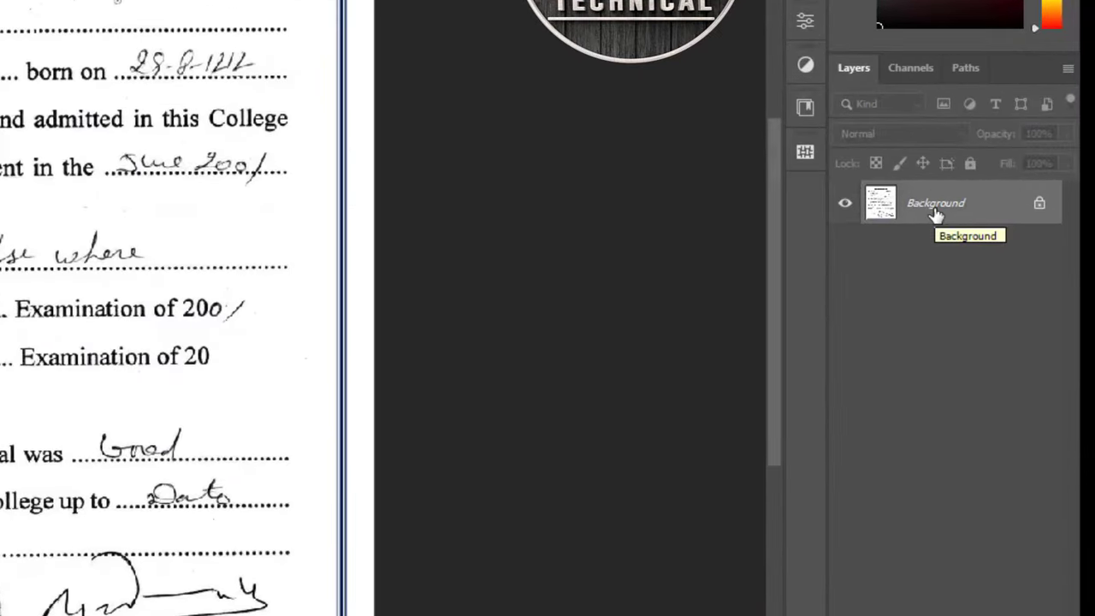
Step: Duplicate the certificate layer and add a Color Balance adjustment layer above it
key(ctrl+j)
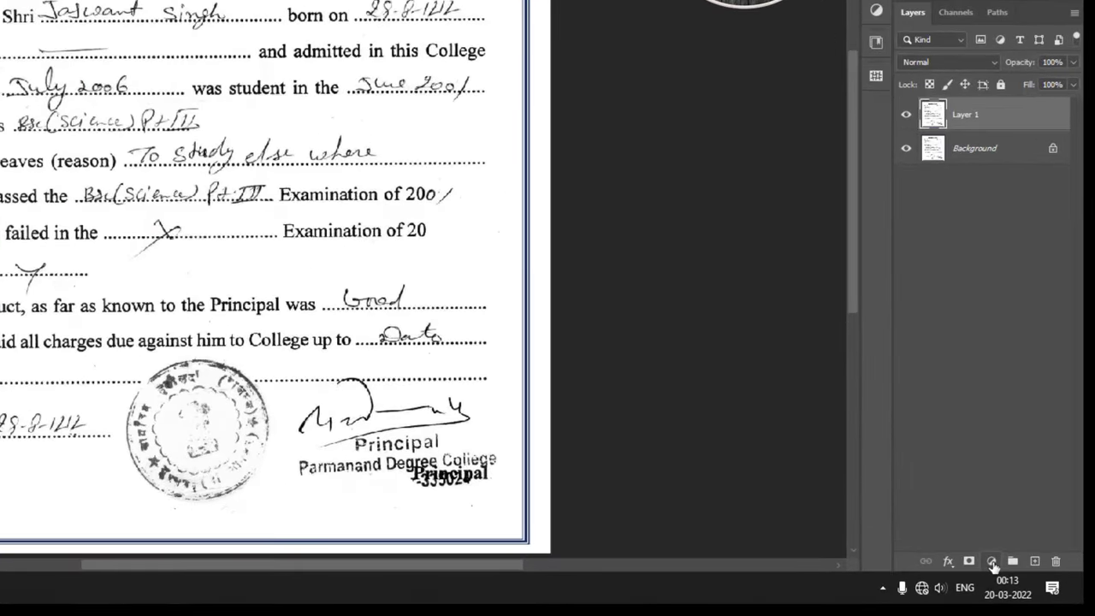
click(992, 563)
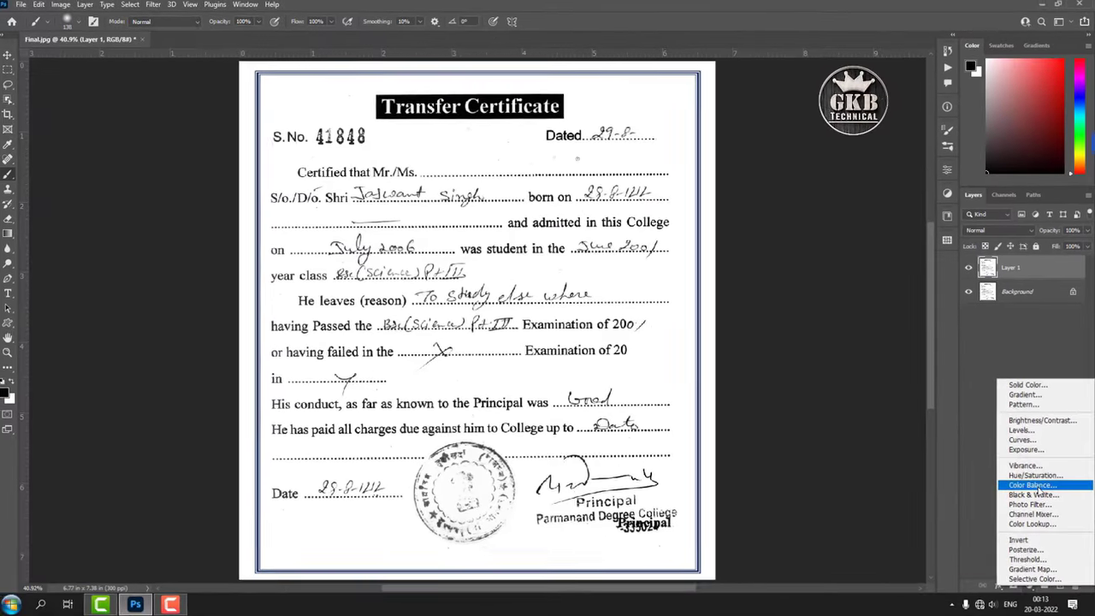
click(996, 420)
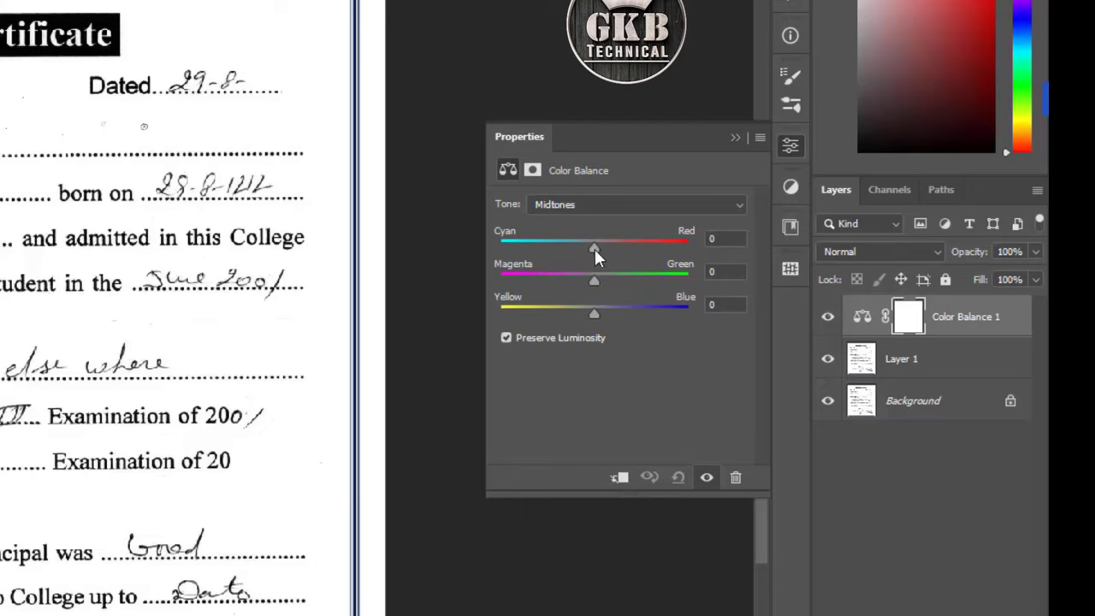
Step: Set Color Balance midtones to Cyan-Red -50, Magenta-Green -52 and Yellow-Blue +100
drag(594, 249, 547, 252)
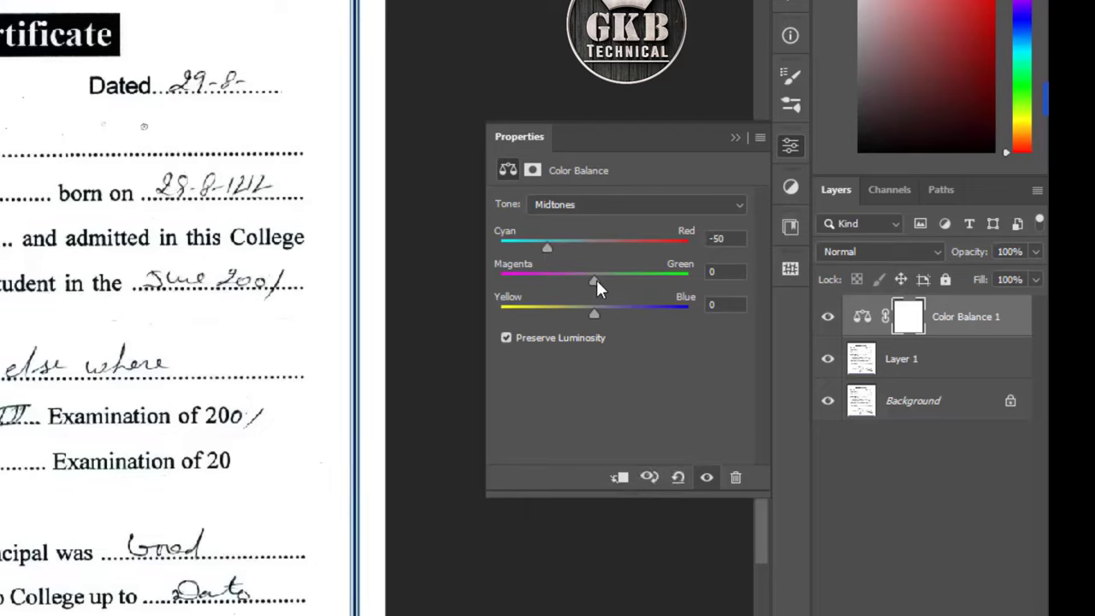
mouse_move(596, 280)
mouse_down()
mouse_move(552, 293)
mouse_move(546, 284)
mouse_up()
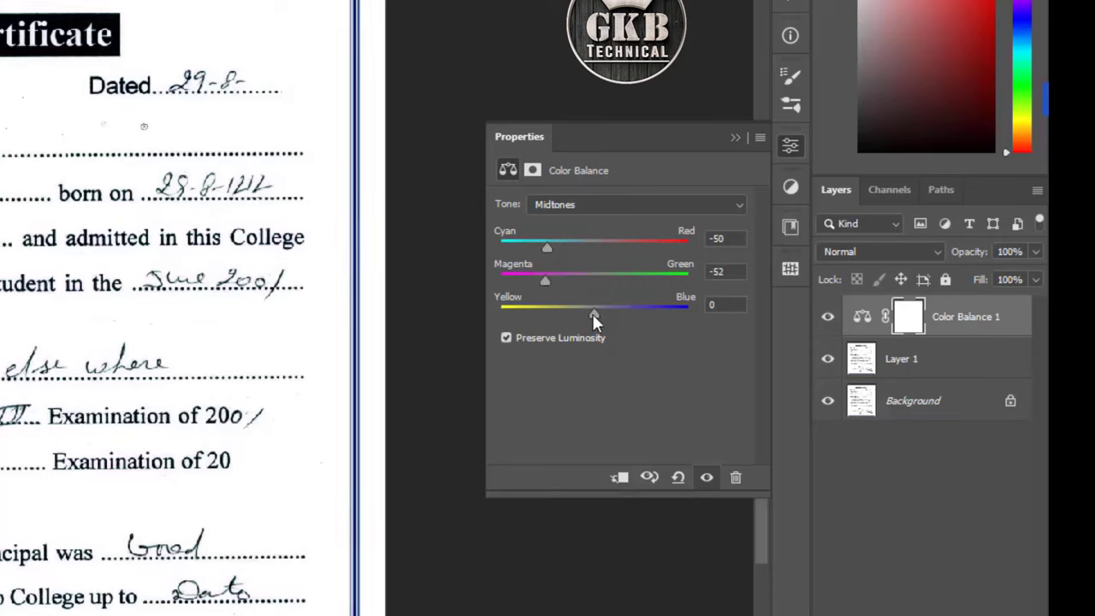
drag(594, 314, 689, 316)
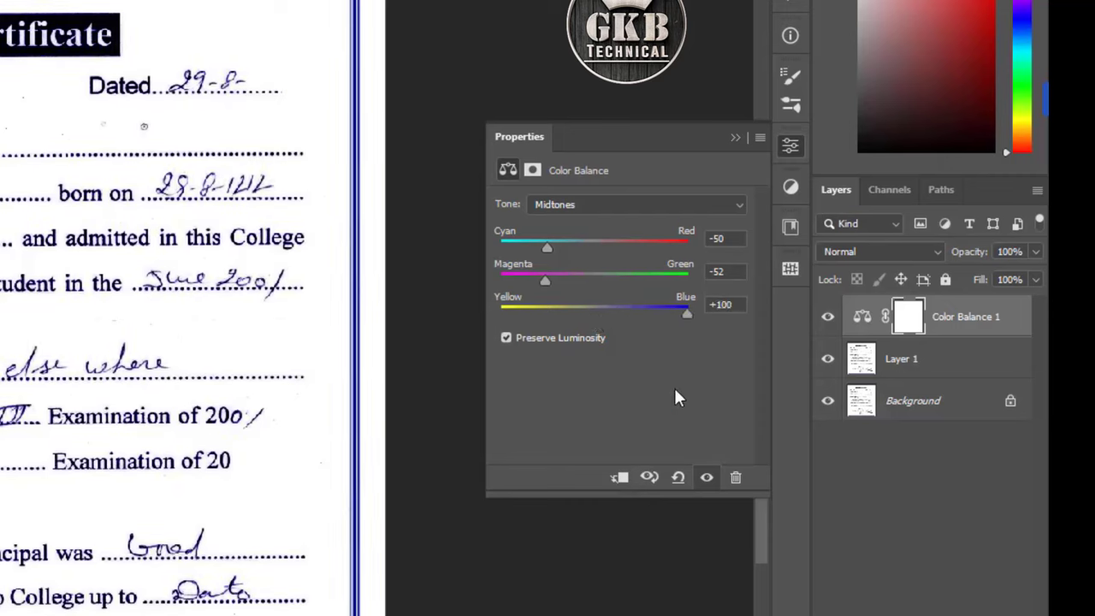
Step: Shift the Color Balance highlights Yellow-Blue slider to +85 and close the Properties panel
click(604, 205)
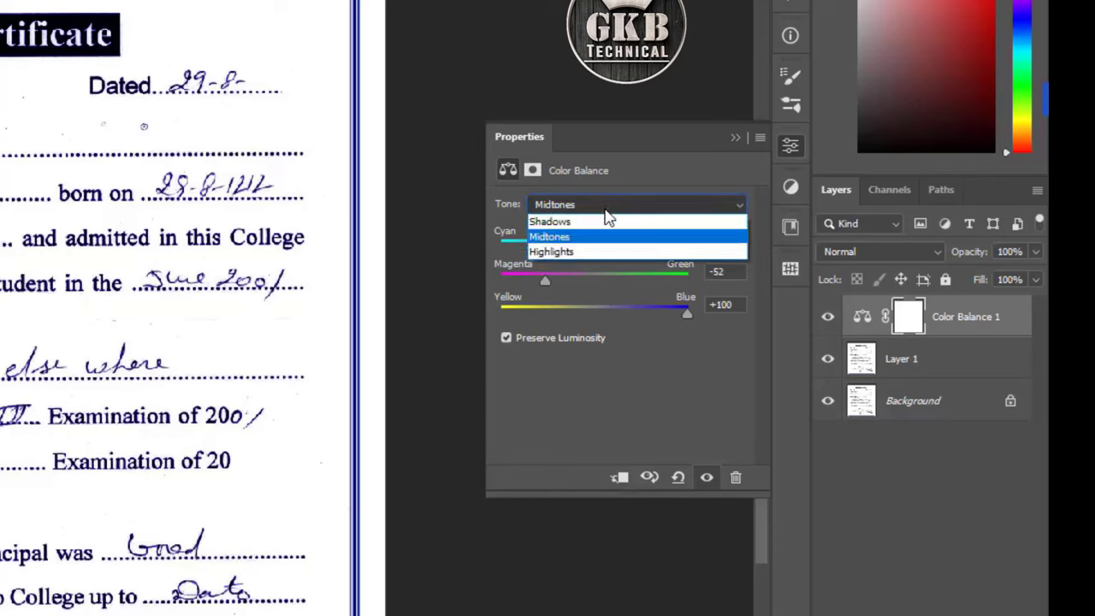
click(577, 248)
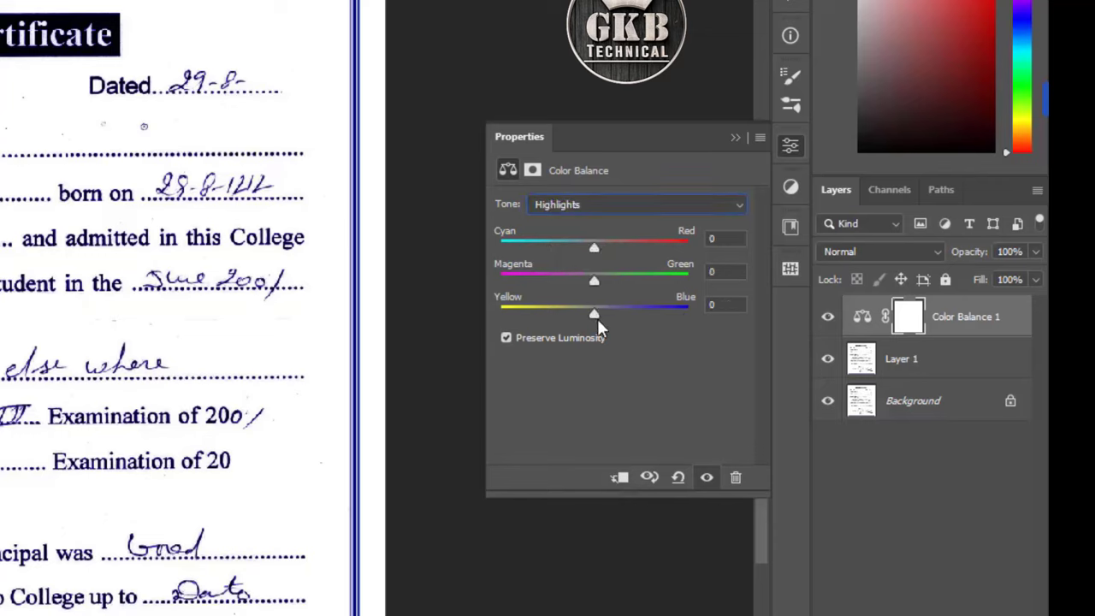
drag(593, 314, 669, 318)
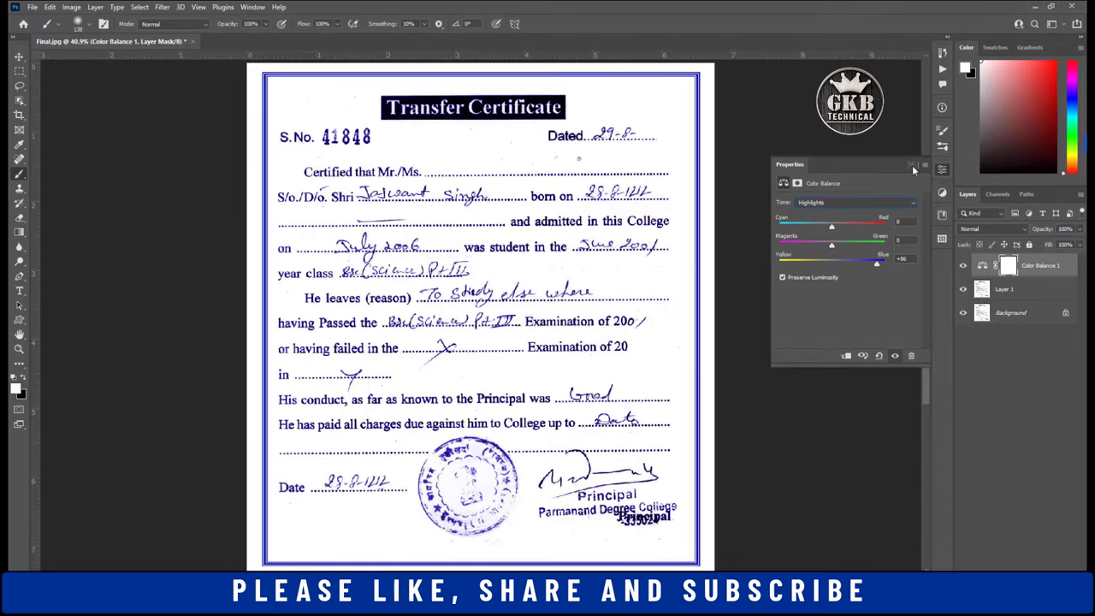
click(912, 165)
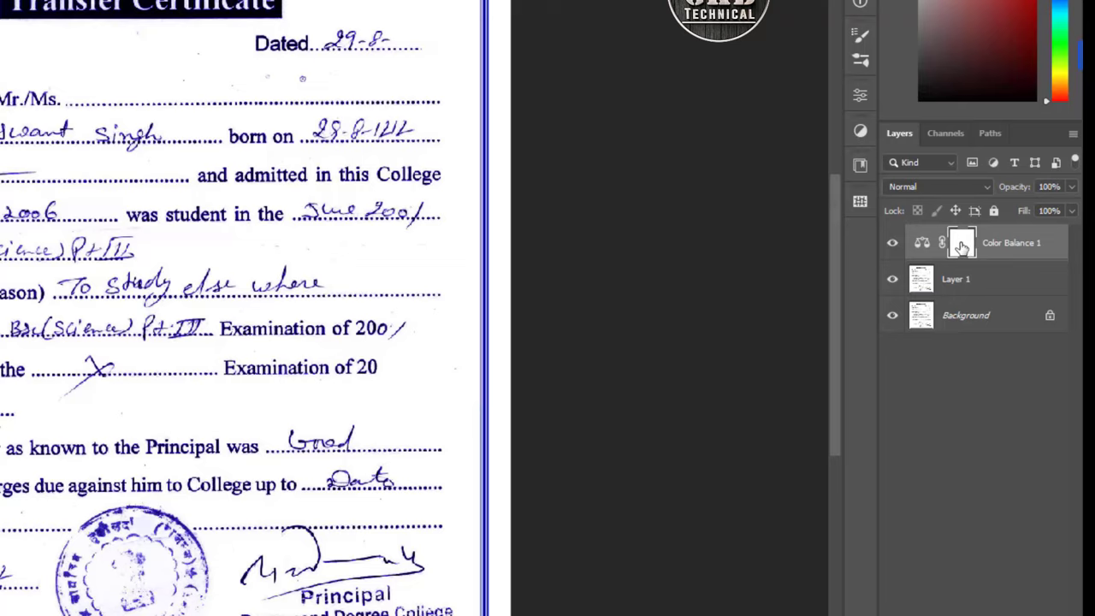
Step: Invert the Color Balance 1 layer mask to black with Ctrl+I, hiding the blue tint
key(ctrl+i)
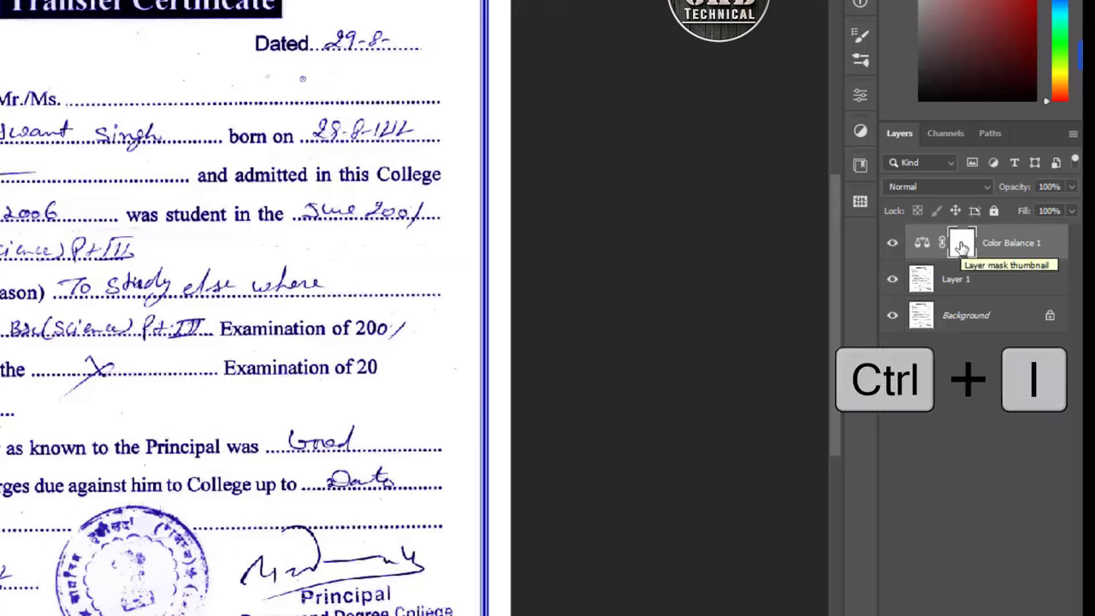
key(ctrl+i)
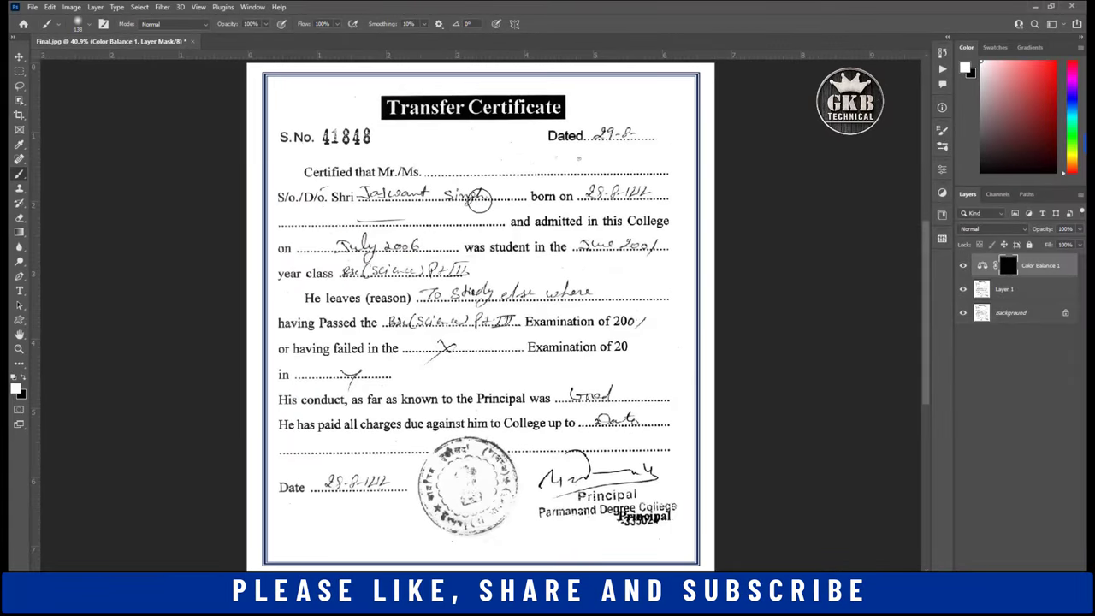
Step: Paint white on the mask over the round seal, principal's signature and left border
mouse_move(463, 446)
mouse_down()
mouse_move(446, 451)
mouse_move(438, 517)
mouse_move(479, 452)
mouse_move(454, 448)
mouse_move(466, 494)
mouse_up()
mouse_move(536, 485)
mouse_down()
mouse_move(578, 466)
mouse_move(658, 474)
mouse_move(588, 490)
mouse_move(633, 488)
mouse_up()
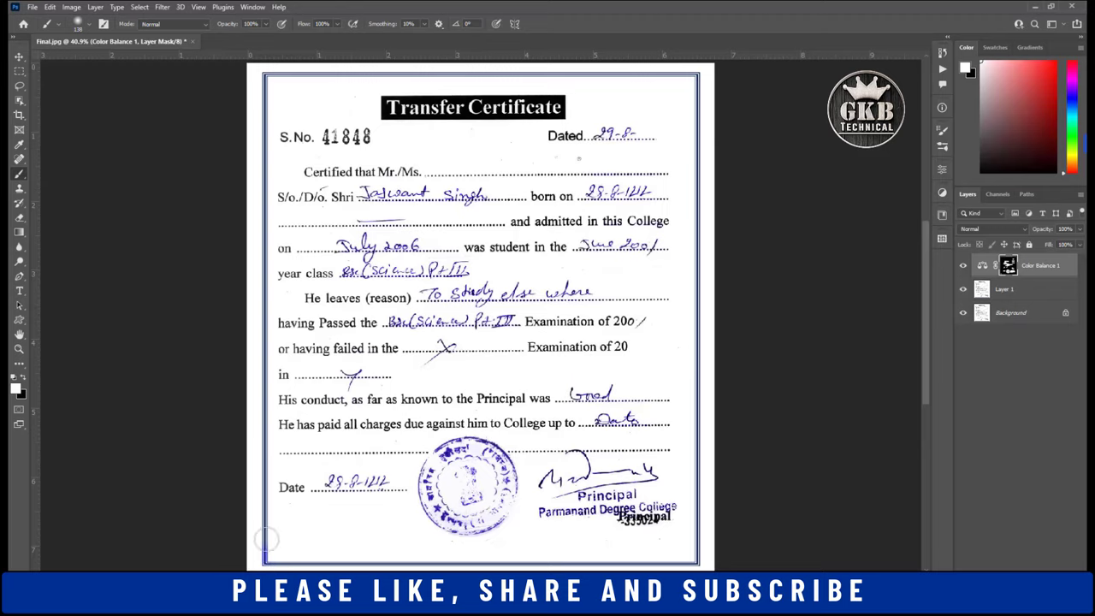
shift+click(261, 76)
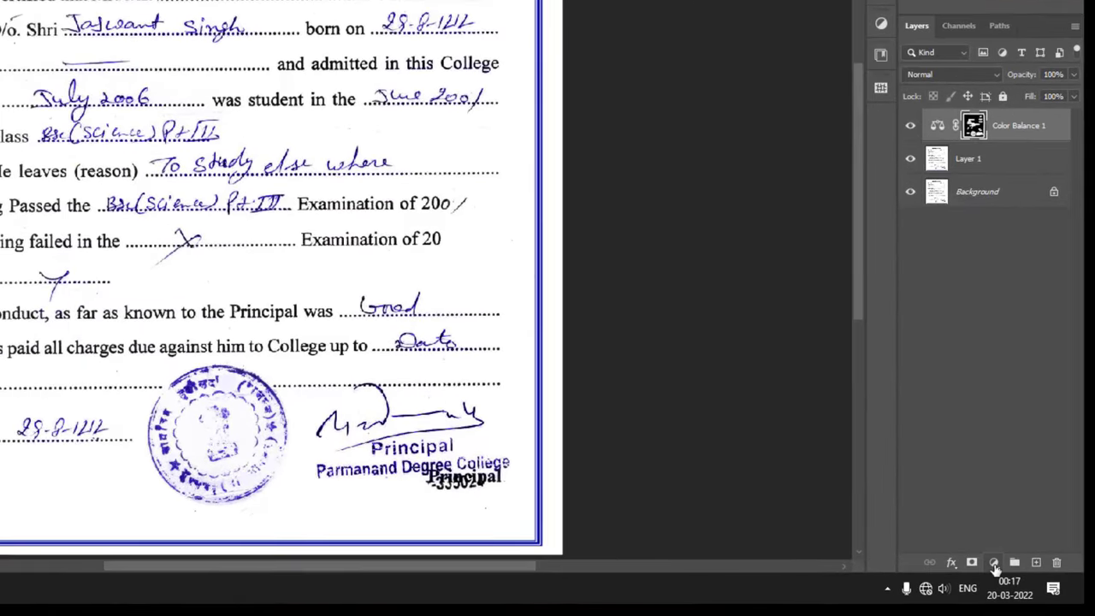
Step: Add a Selective Color adjustment layer with the Blues' Black slider at +50%
click(993, 564)
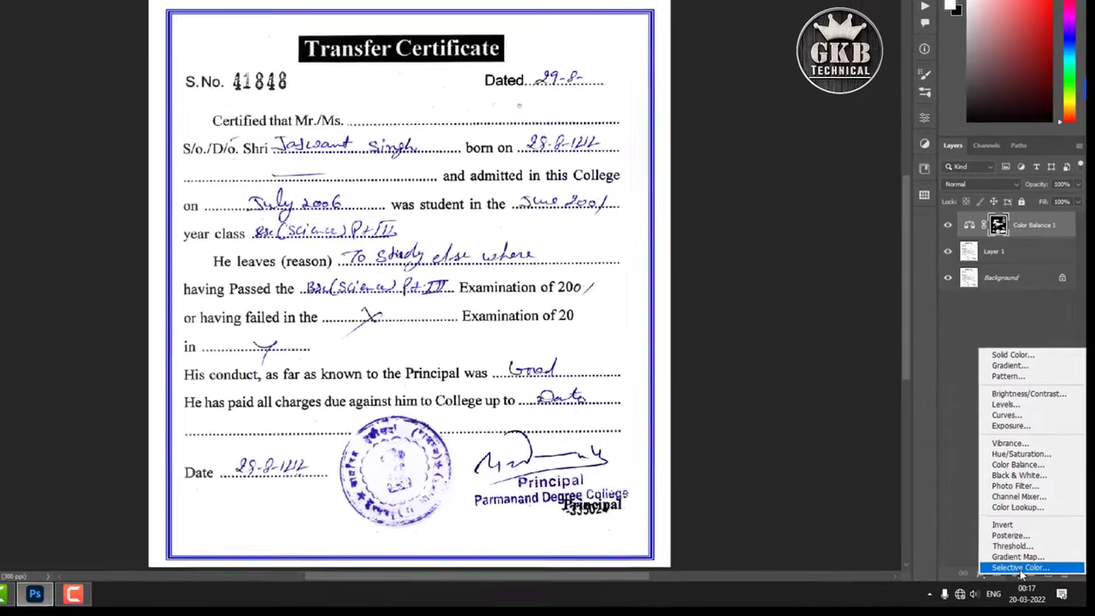
click(1013, 609)
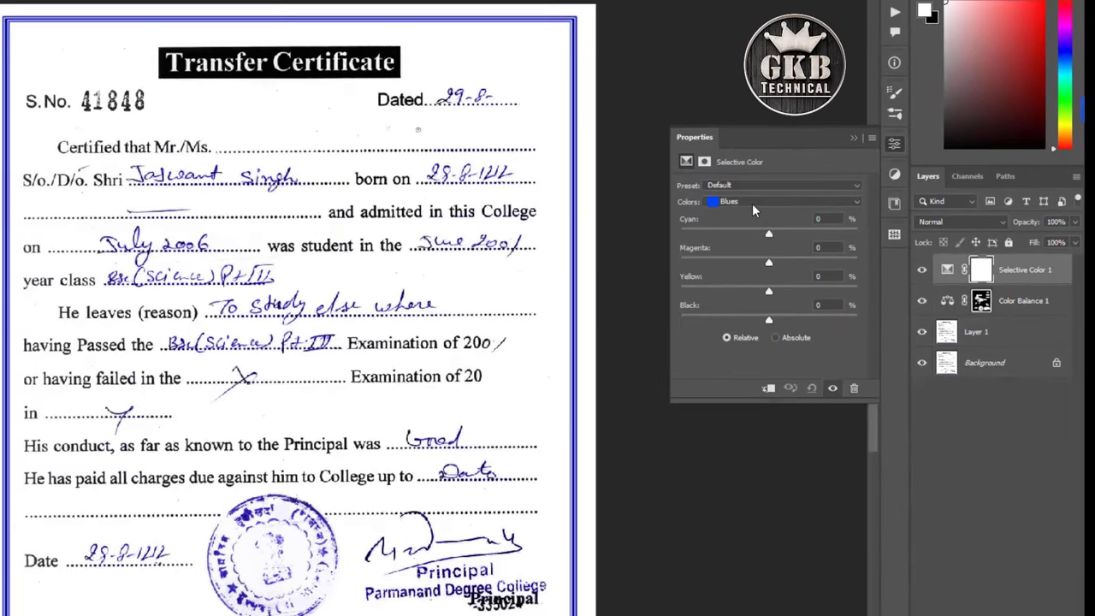
click(752, 203)
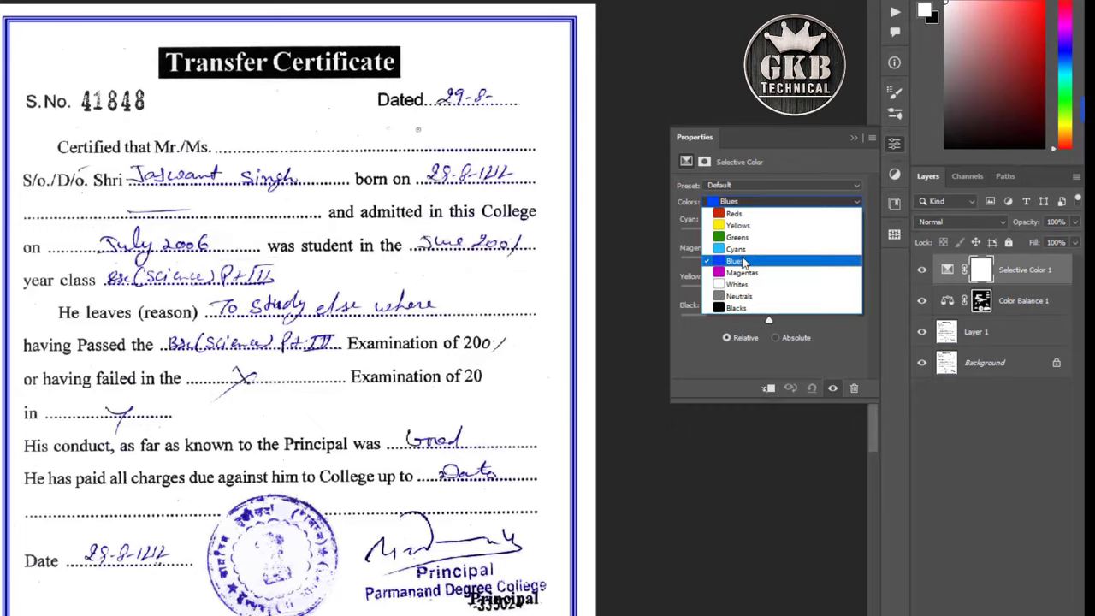
click(742, 262)
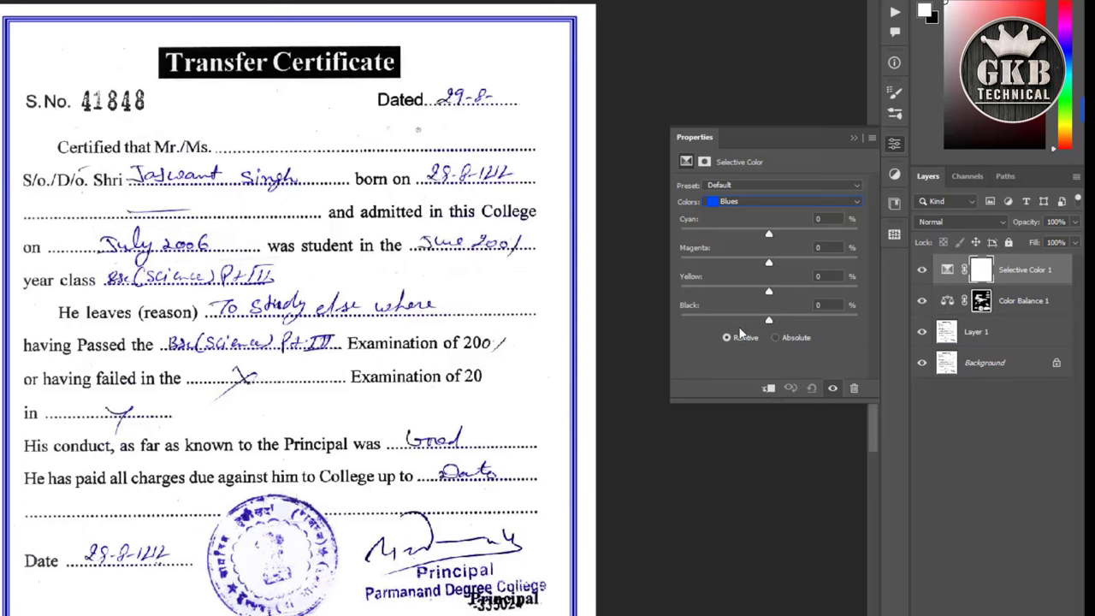
drag(767, 320, 813, 324)
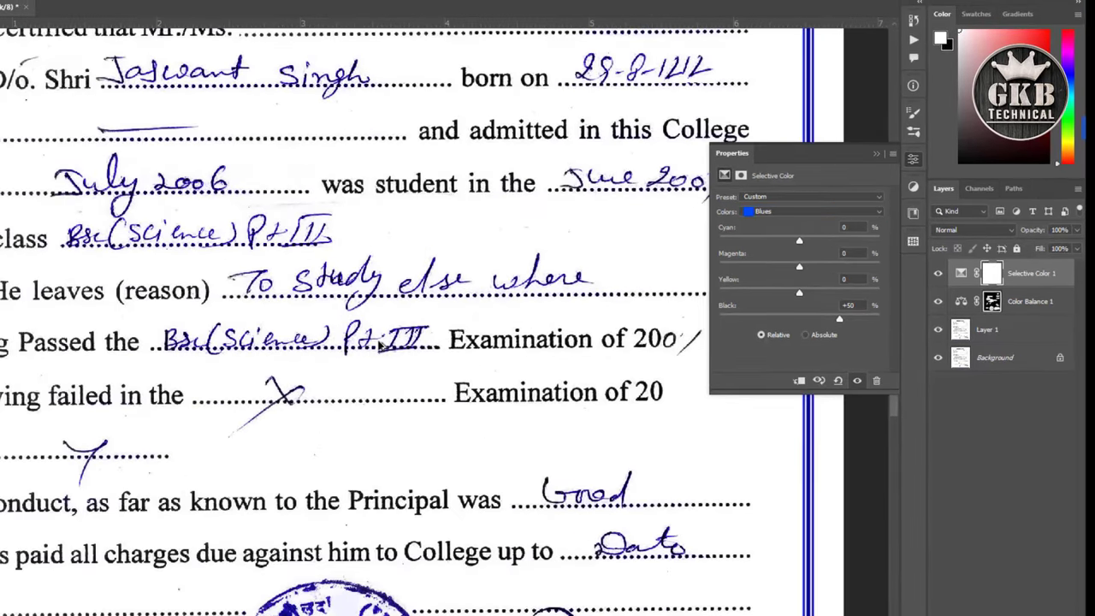
scroll(389, 271, up, 2)
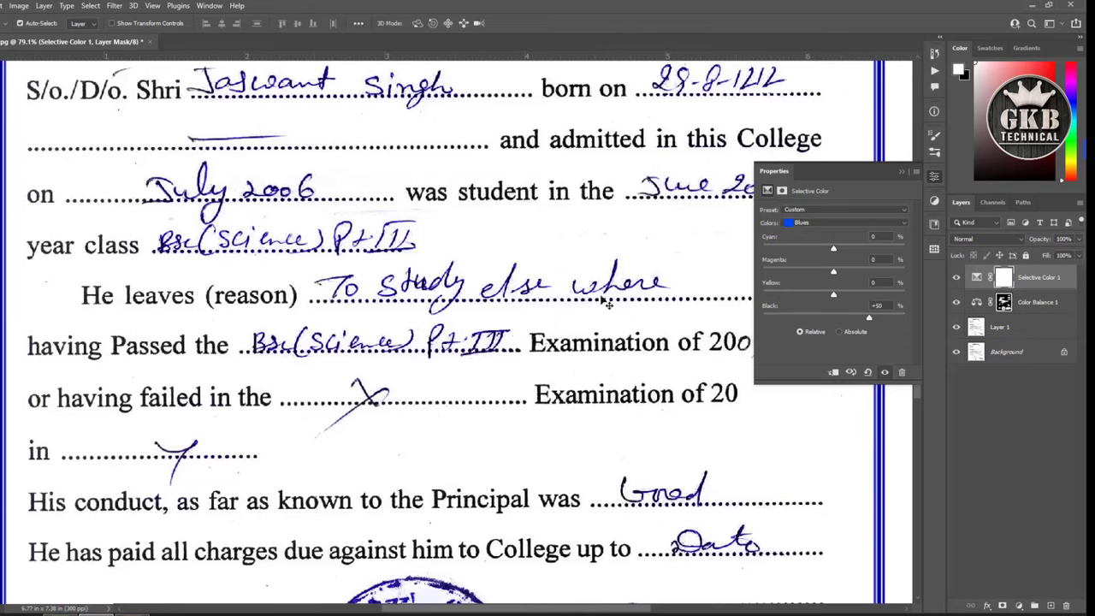
Step: Set Selective Color Whites' Black to -79 to brighten the paper, then close the settings
click(815, 224)
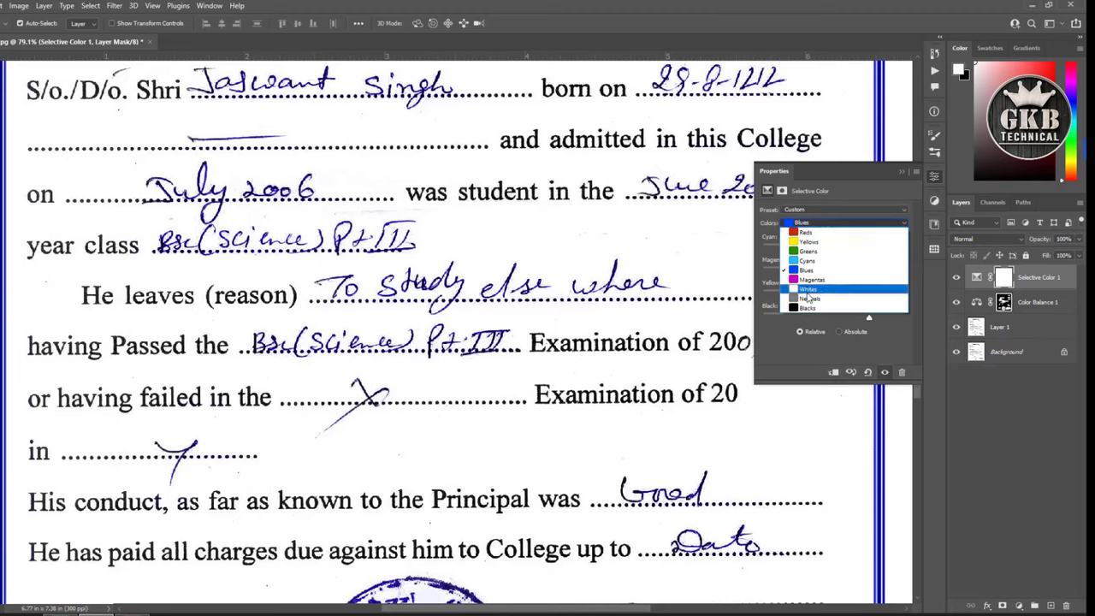
click(808, 290)
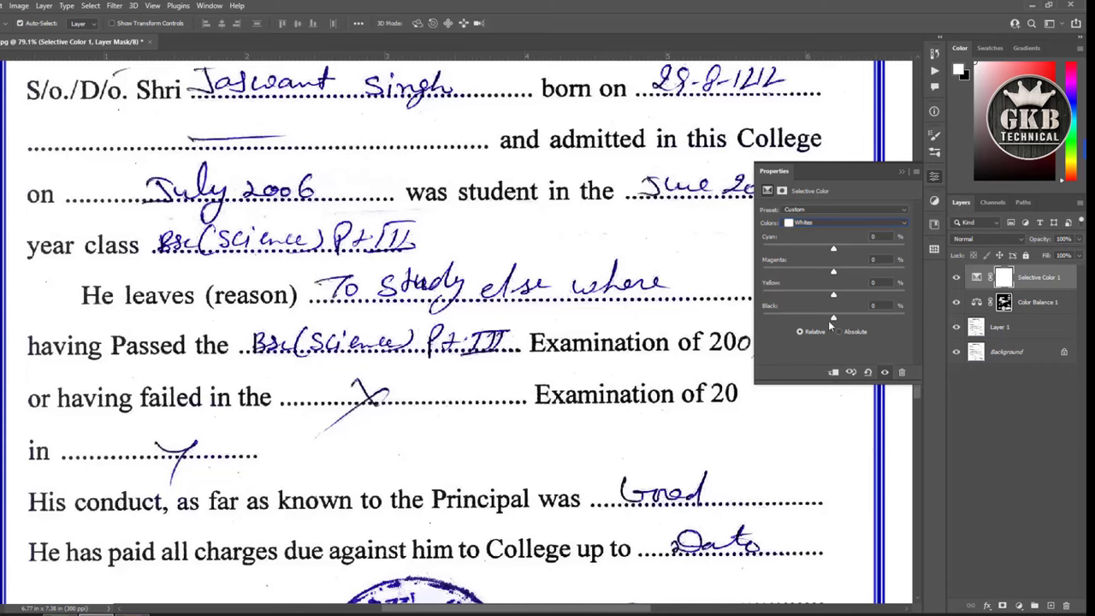
drag(827, 321, 793, 326)
drag(787, 323, 782, 326)
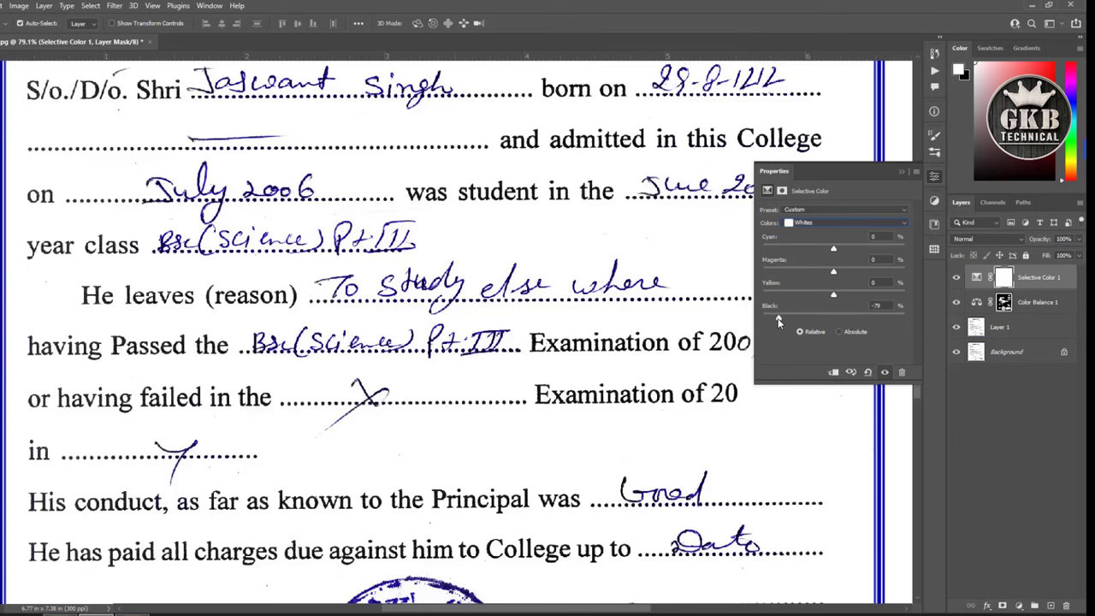
click(901, 172)
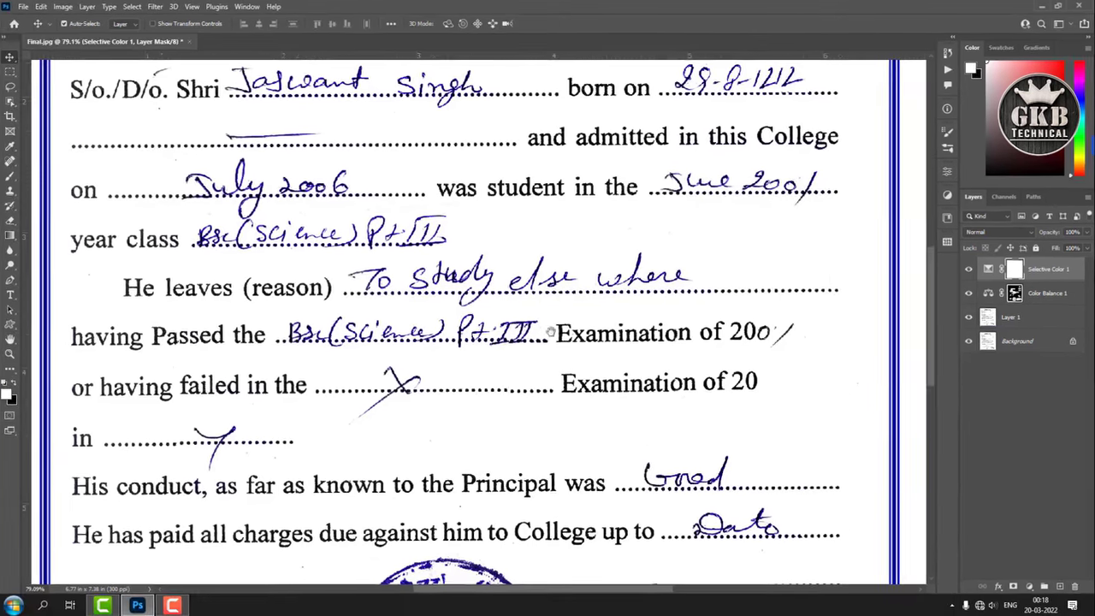
scroll(581, 302, up, 5)
scroll(580, 302, down, 2)
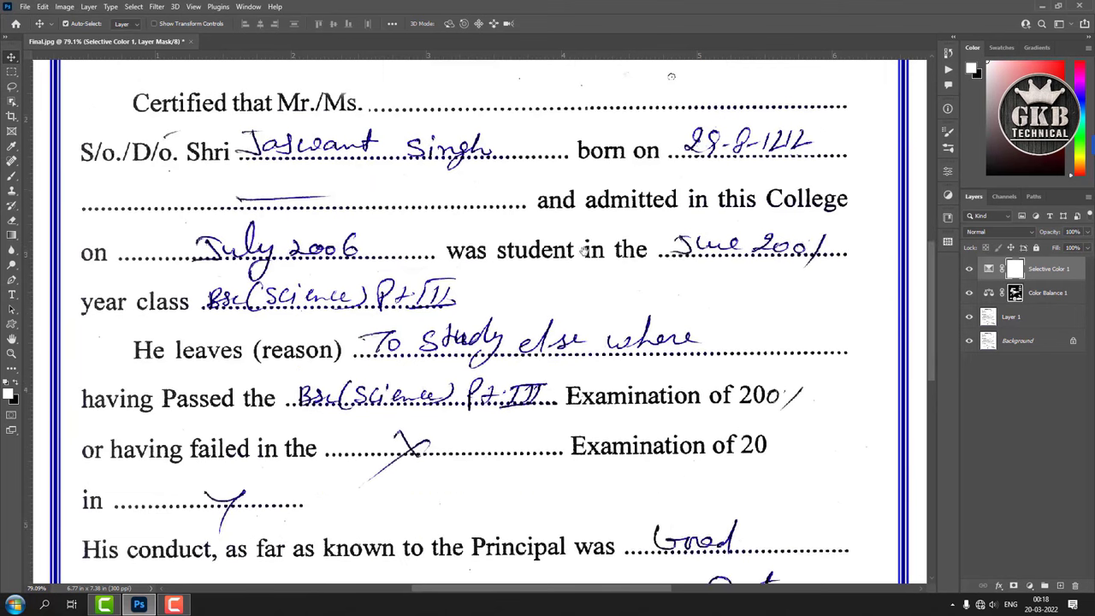
scroll(572, 342, down, 2)
scroll(561, 375, down, 1)
scroll(564, 371, down, 2)
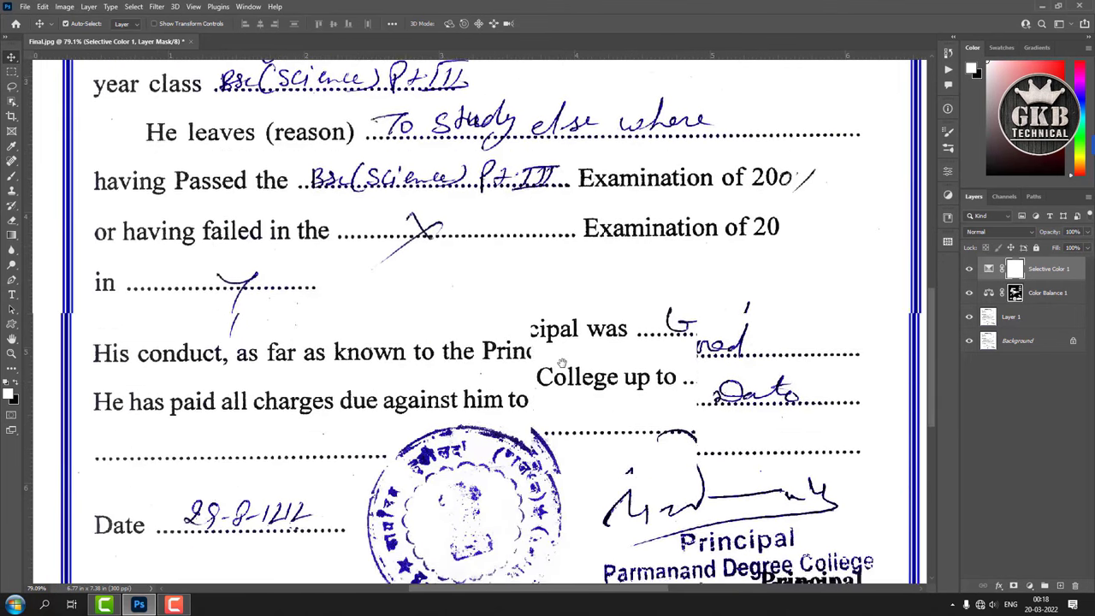
key(ctrl+0)
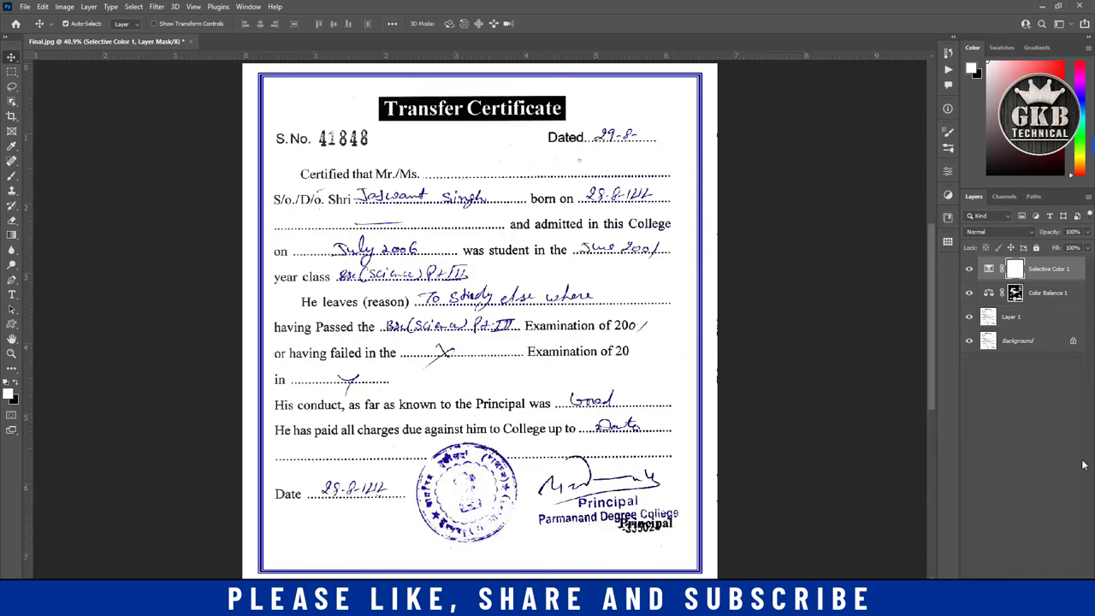
alt+click(969, 340)
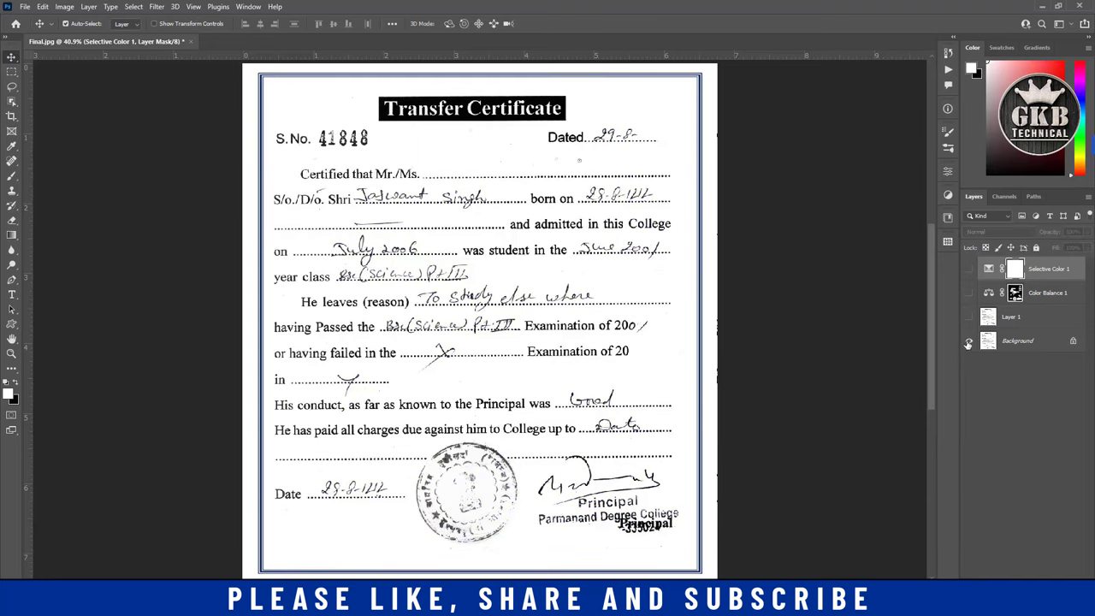
alt+click(969, 341)
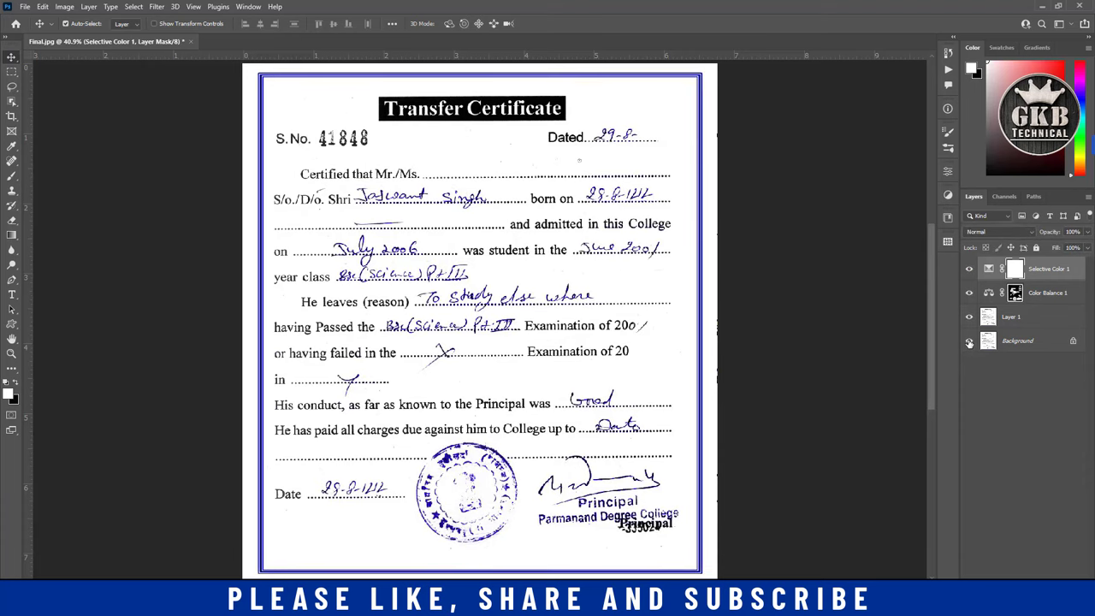
alt+click(969, 340)
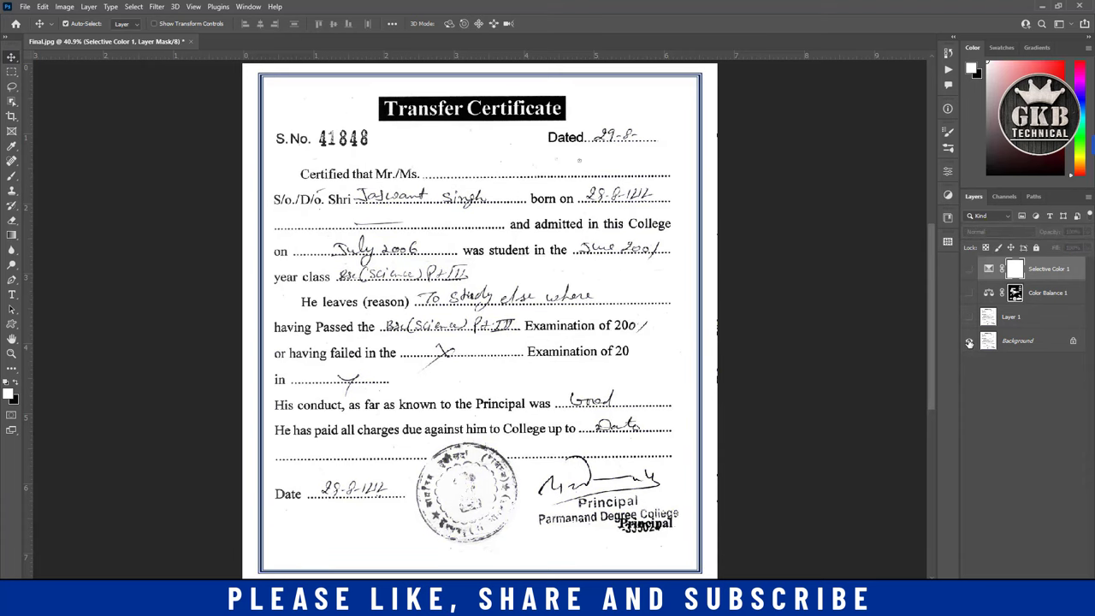
alt+click(969, 340)
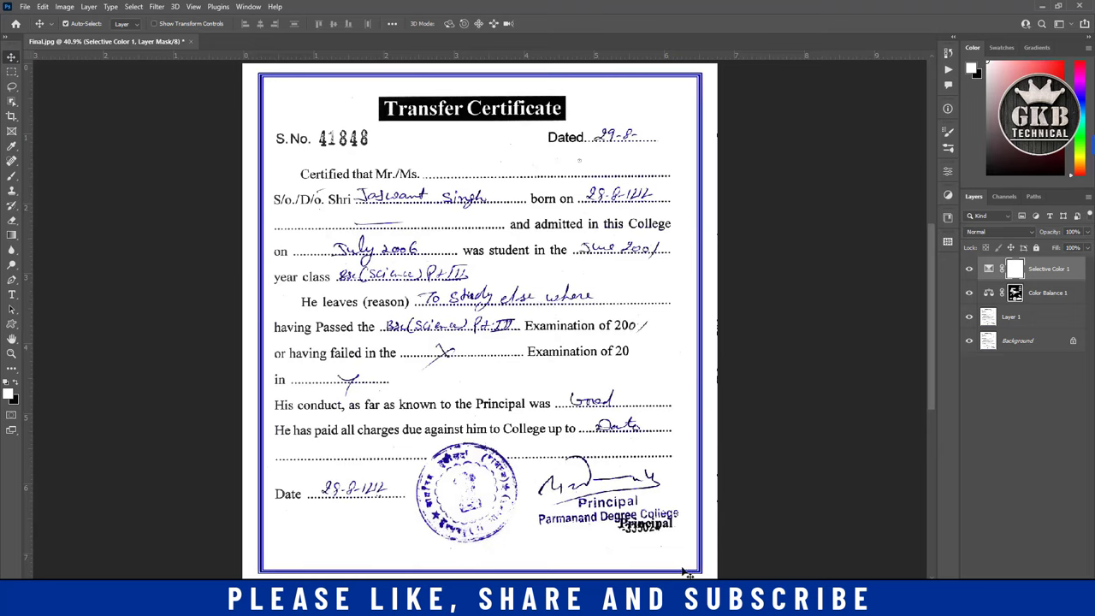
Step: Save a copy to the Desktop as a JPEG named 'color copy' at maximum quality 10
click(25, 7)
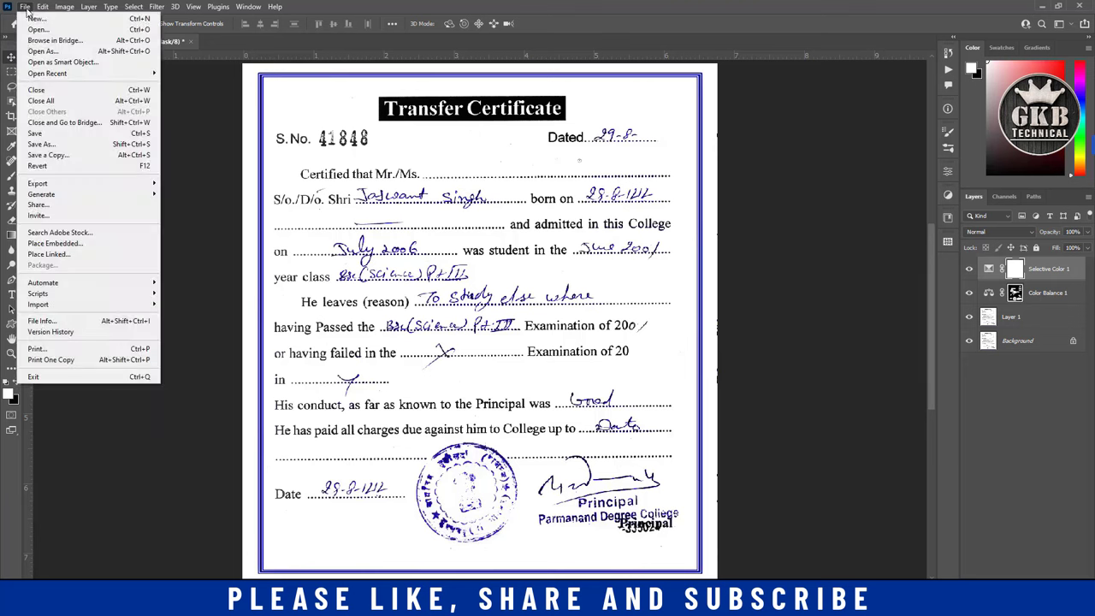
click(52, 155)
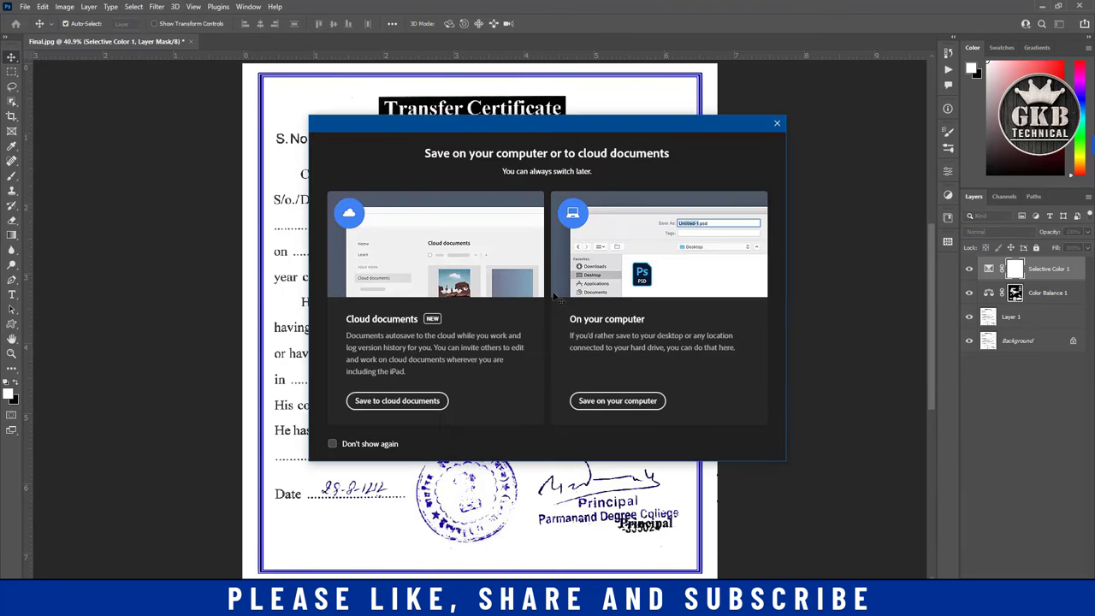
click(627, 406)
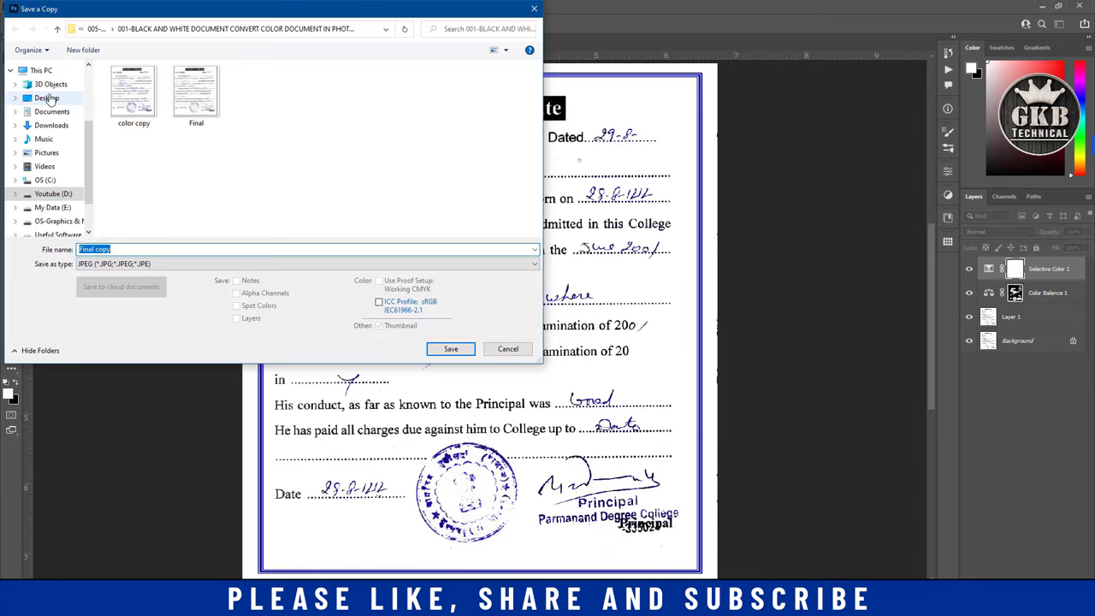
click(47, 97)
triple_click(129, 248)
text(color)
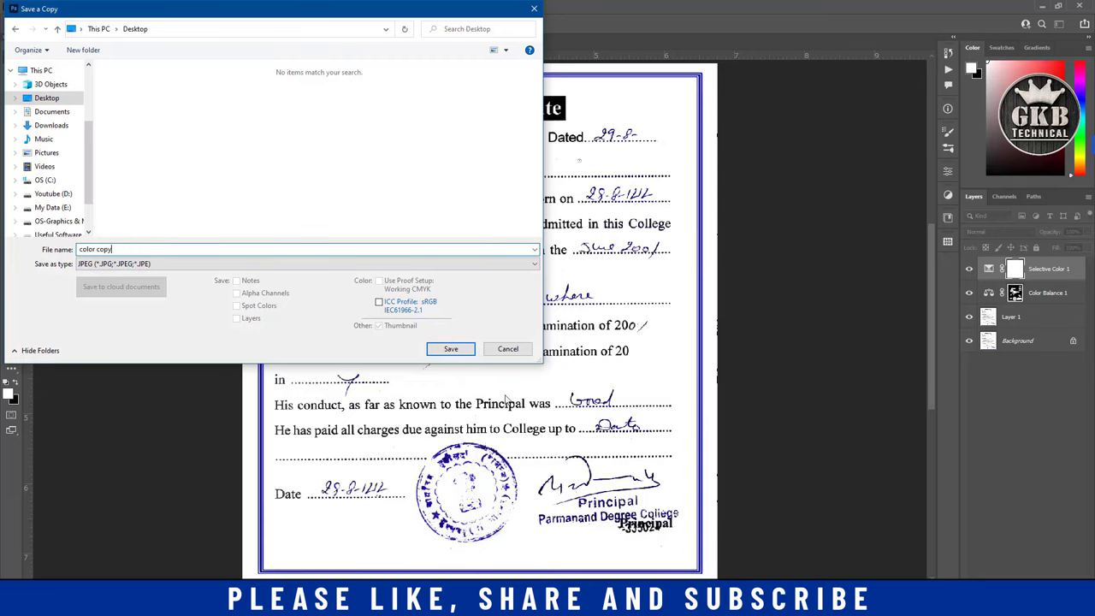
click(458, 354)
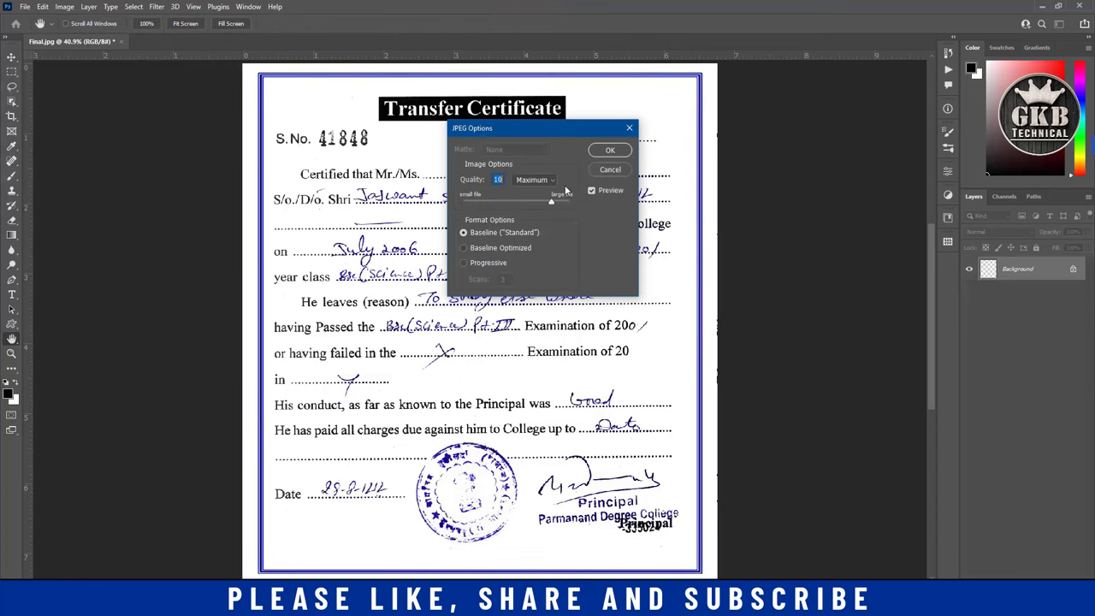
click(608, 152)
Step: Open color copy.jpg from the desktop in Photos to check the blue ink, then return to Photoshop
click(1040, 7)
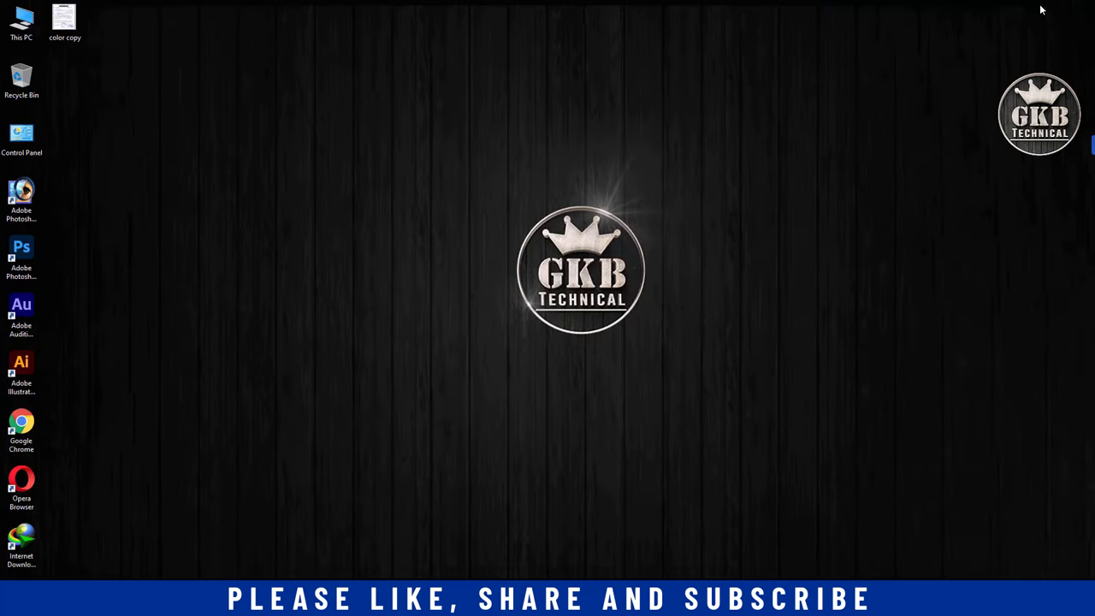
double_click(64, 22)
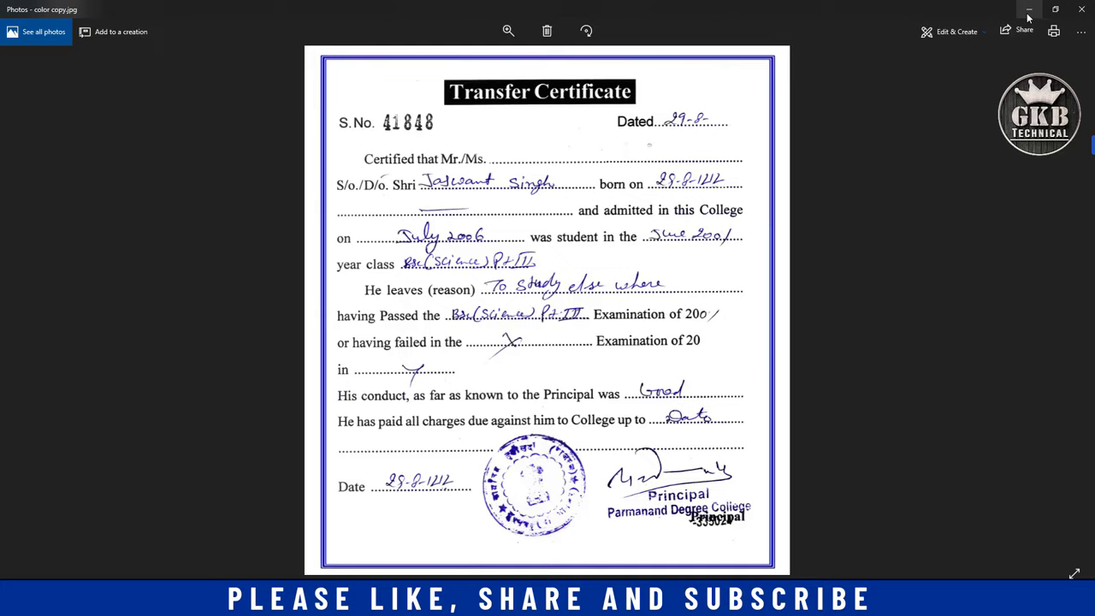
click(1029, 15)
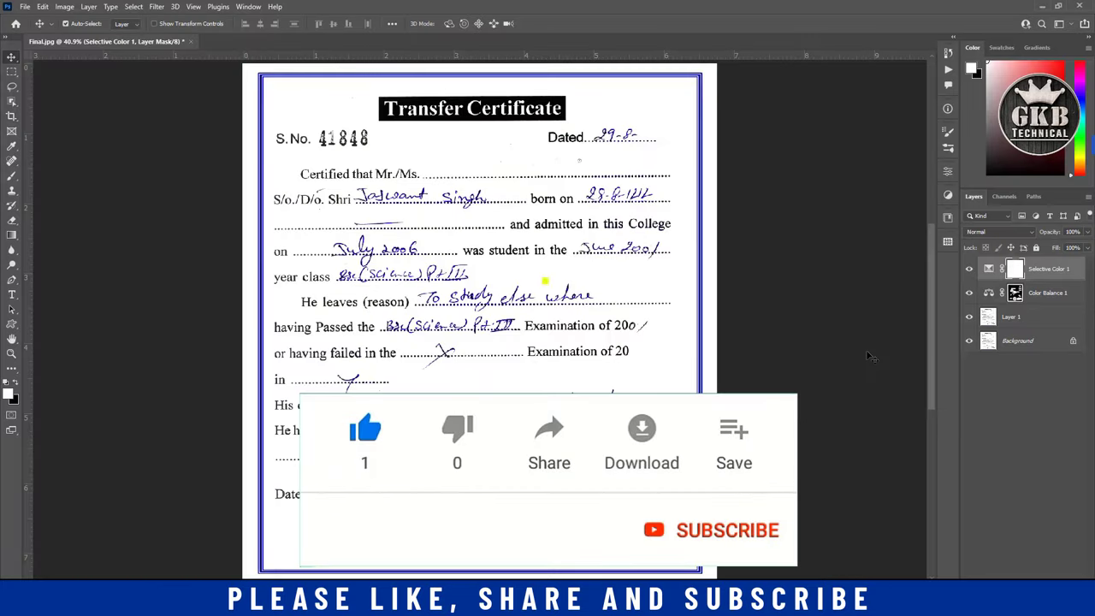